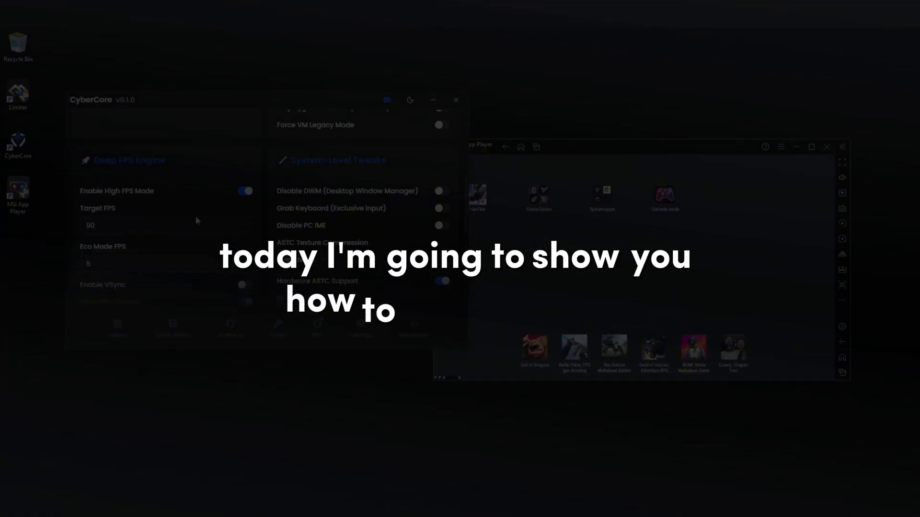
Accept the Important Warning with Apply Now on Deep Android Optimization and wait for Optimizations Applied.
scroll(261, 219, "down", 5)
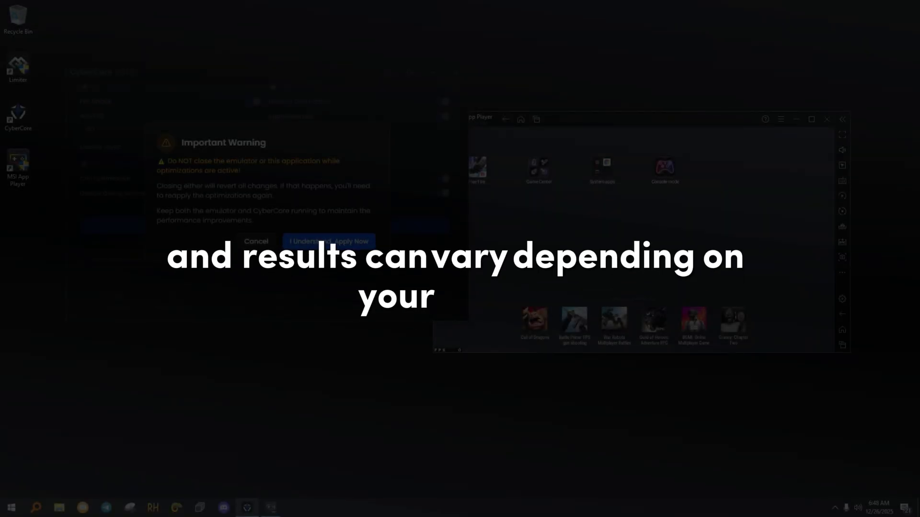
left_click(326, 243)
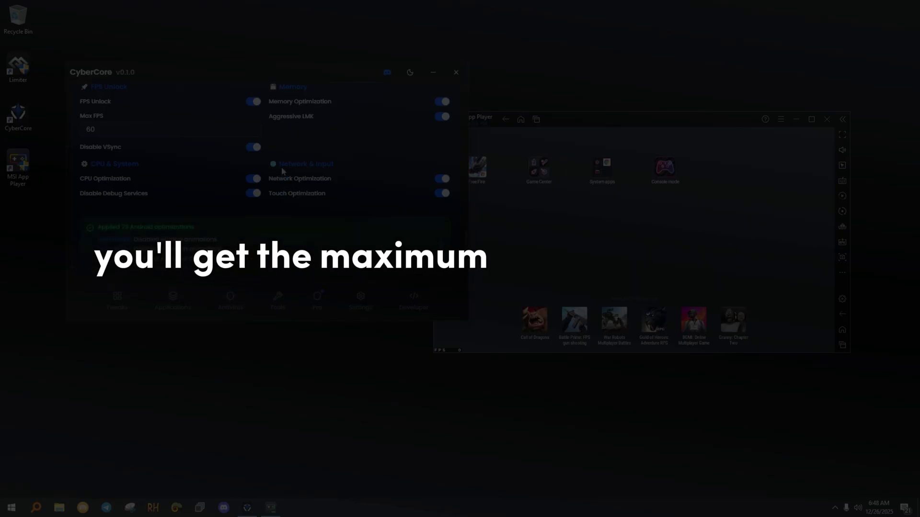
scroll(241, 171, "down", 5)
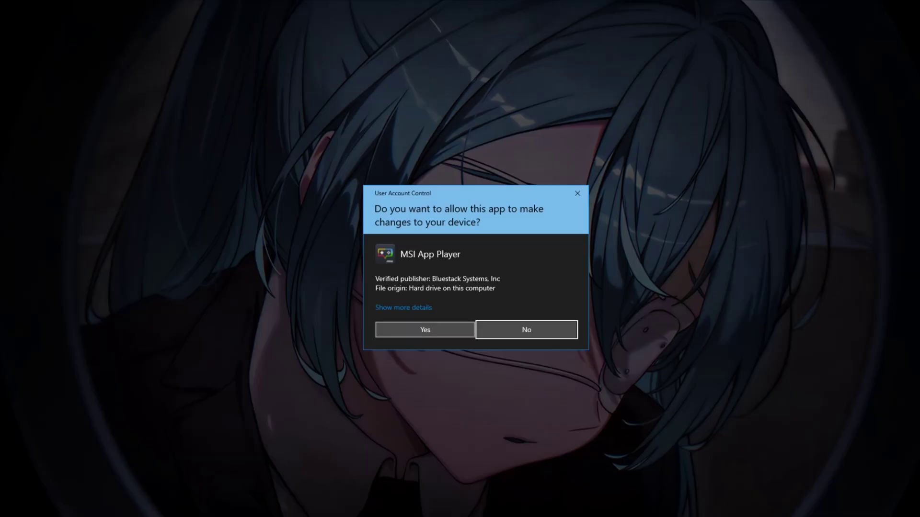
Allow MSI App Player through the UAC prompt and move its loading window to the right.
left_click(425, 330)
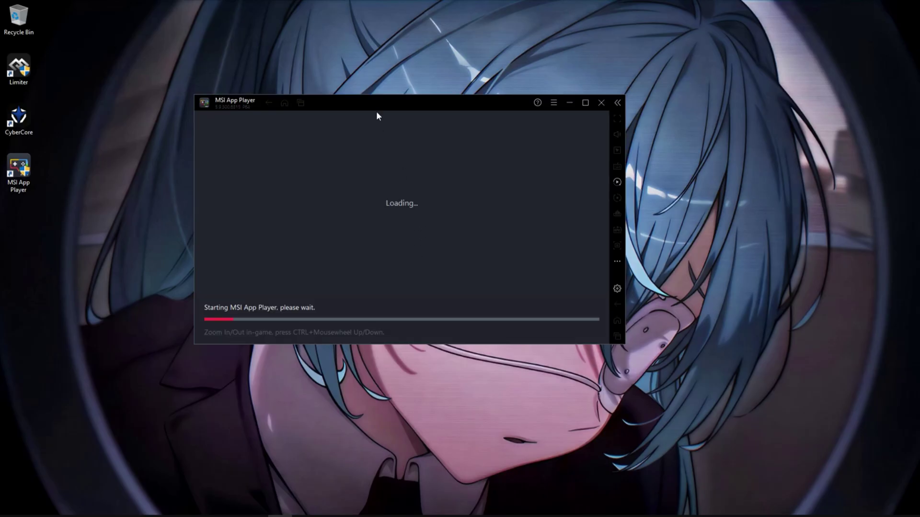
left_click_drag(371, 103, 425, 103)
left_click_drag(425, 104, 414, 100)
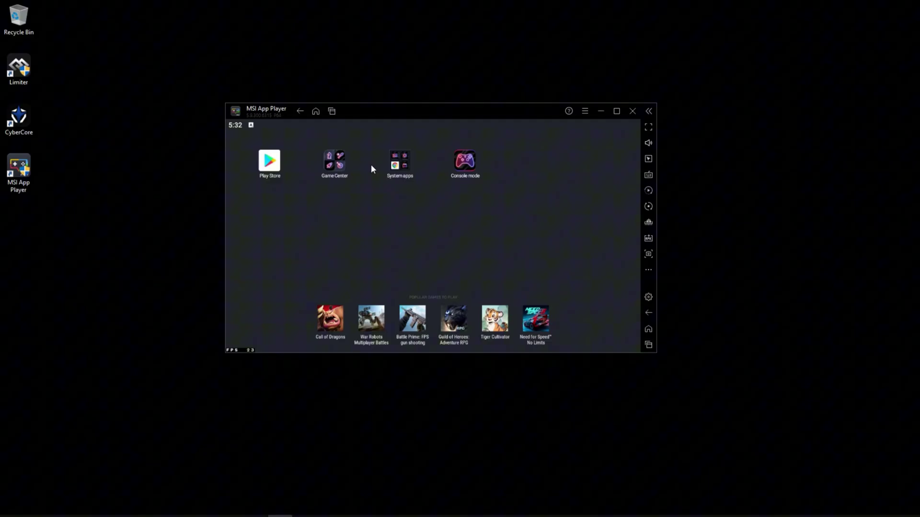
Open Android Settings from System apps and browse the installed Apps list.
left_click(403, 166)
left_click(397, 228)
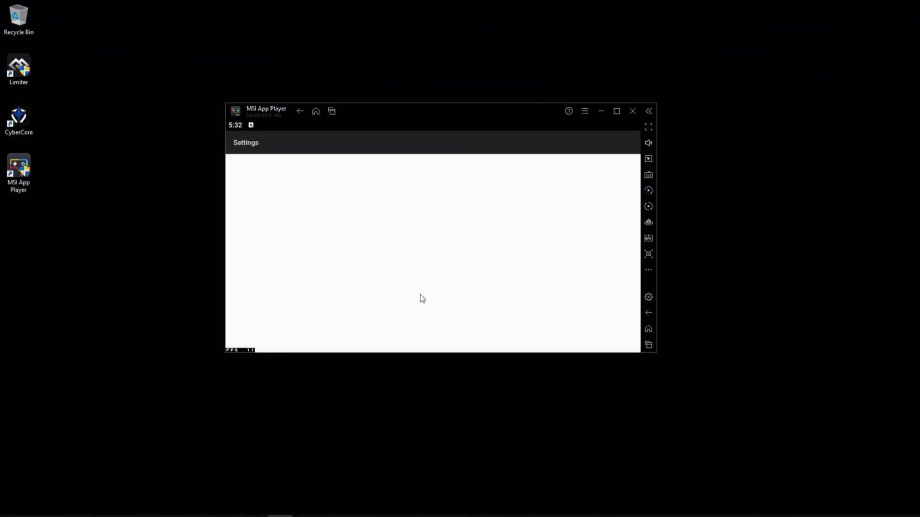
scroll(416, 293, "down", 5)
scroll(487, 325, "up", 1)
scroll(487, 324, "up", 2)
left_click(471, 195)
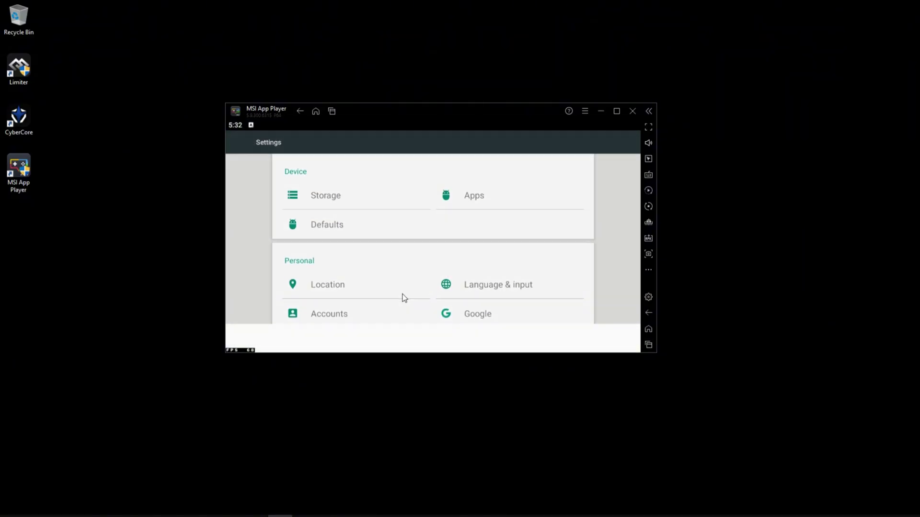
left_click_drag(380, 300, 381, 200)
scroll(376, 216, "up", 5)
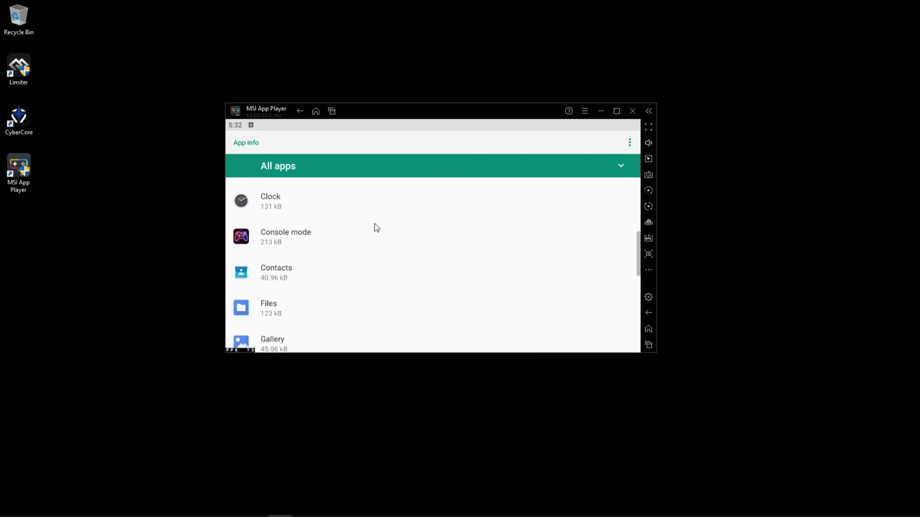
Clear all recent apps back to the home screen and move the emulator window right.
left_click(332, 112)
left_click(524, 140)
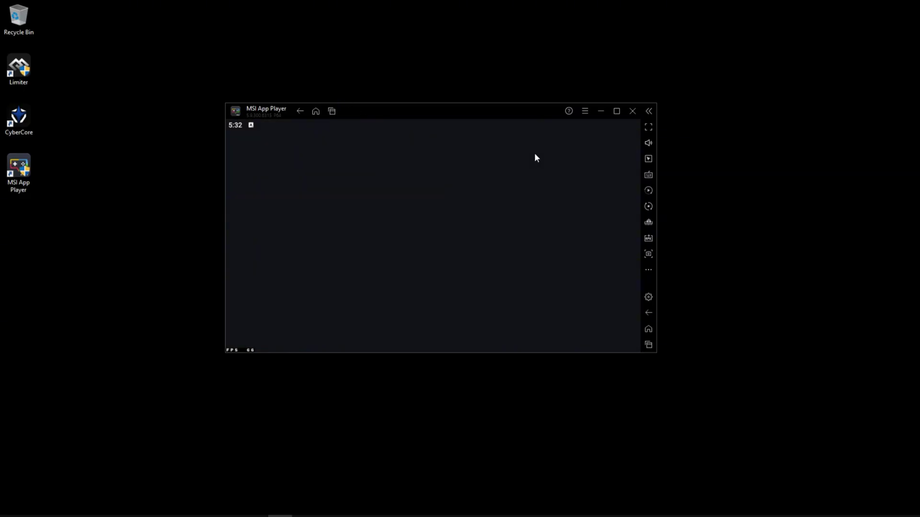
left_click_drag(512, 109, 725, 97)
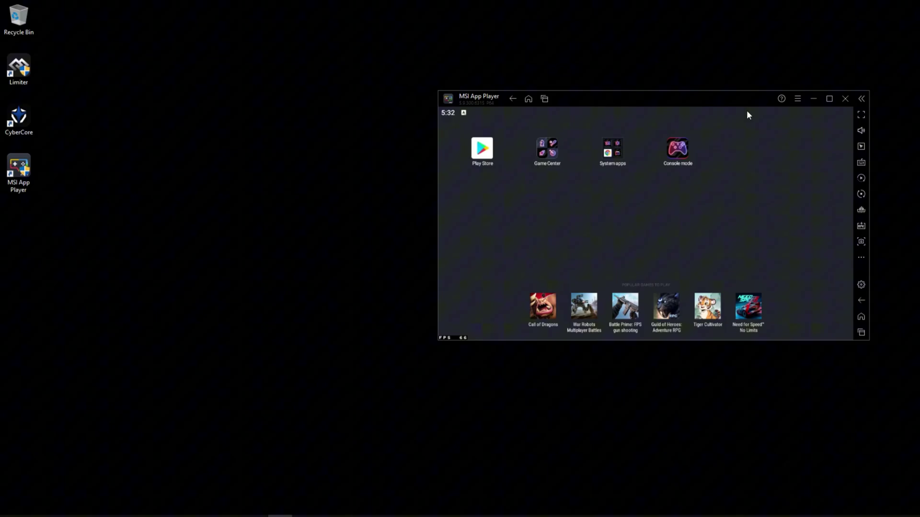
left_click(798, 99)
left_click(742, 119)
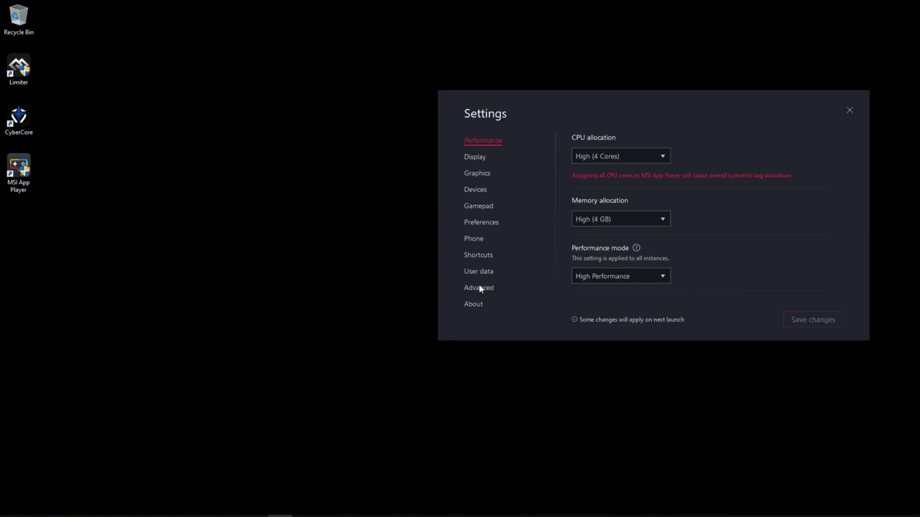
left_click(479, 288)
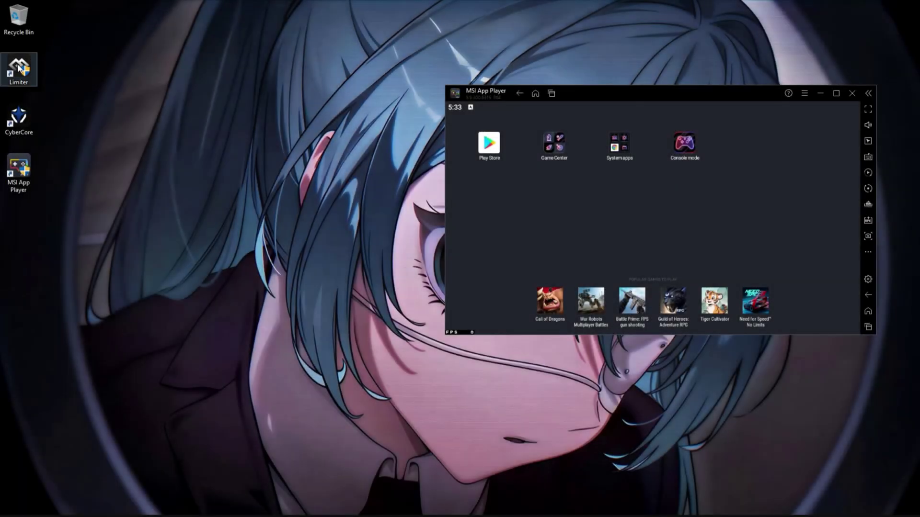
Launch Limiter and open the BlueStacks feature under Future.
double_click(21, 67)
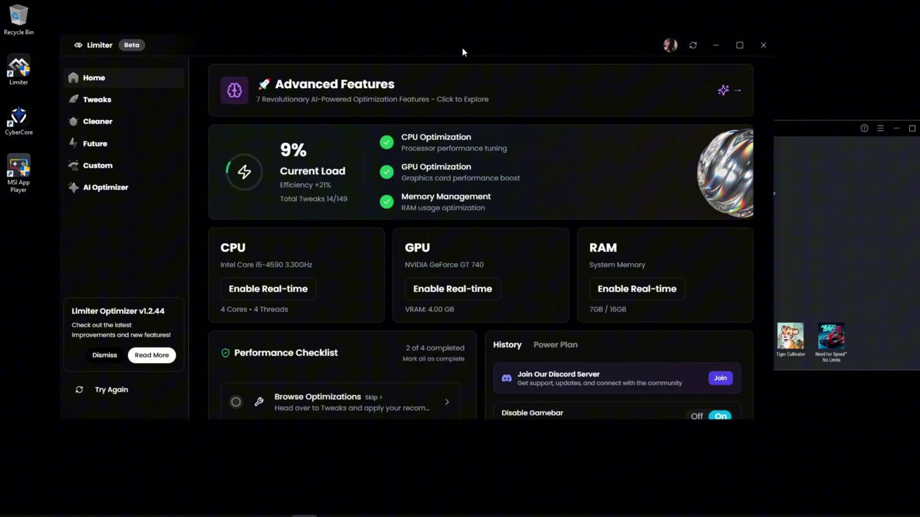
left_click_drag(462, 47, 456, 52)
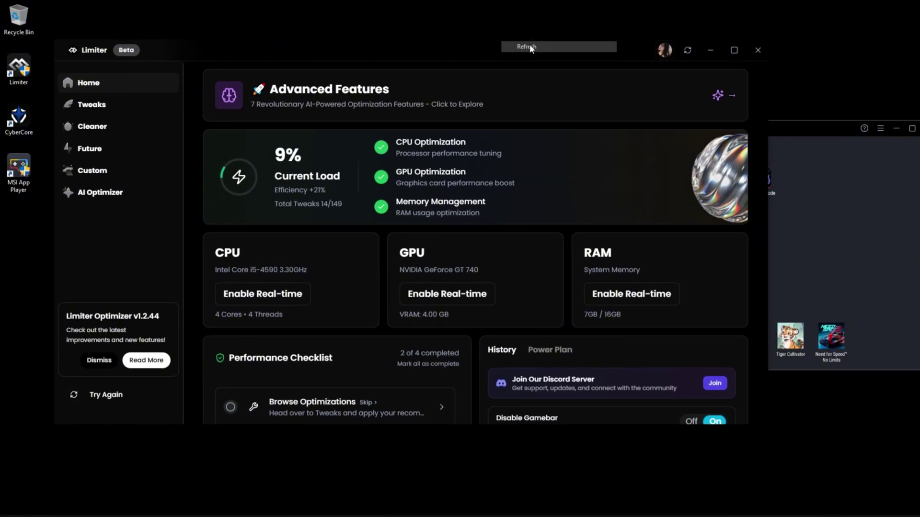
left_click(117, 155)
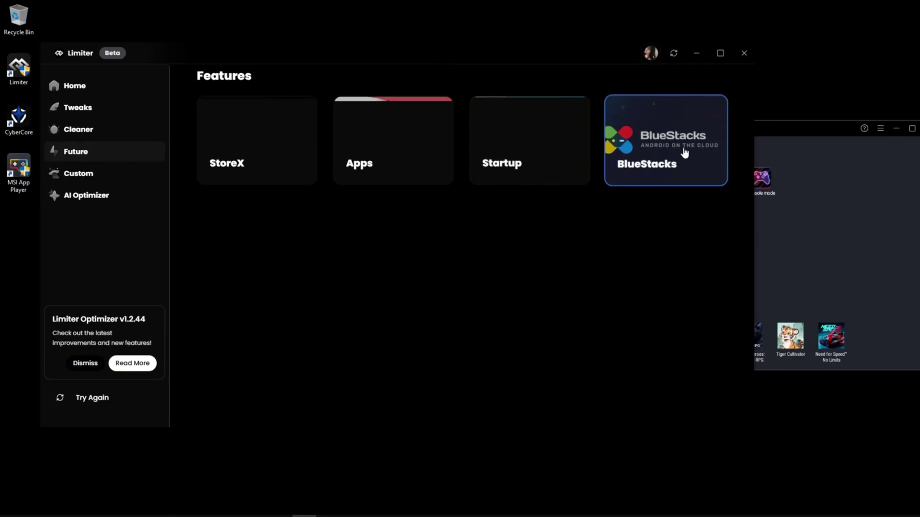
left_click(651, 148)
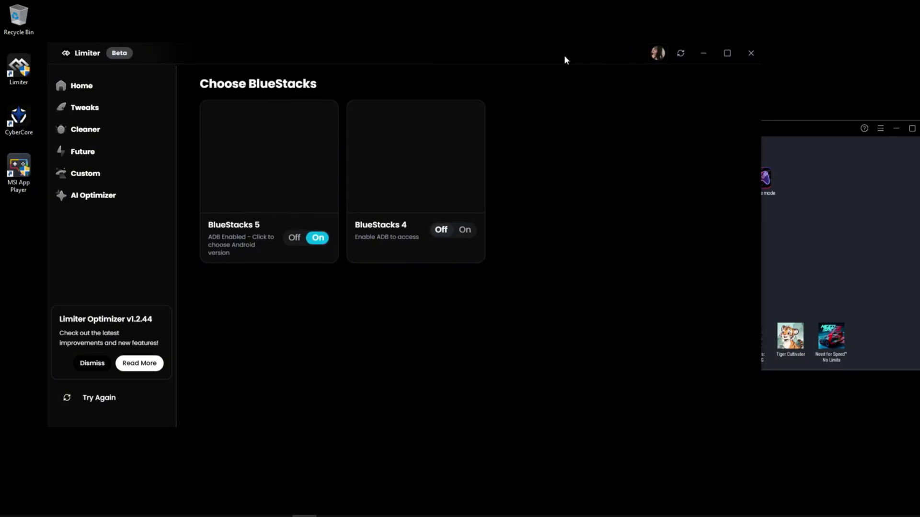
Switch BlueStacks 5 on and connect manually over ADB port 5556.
left_click(309, 242)
left_click(311, 241)
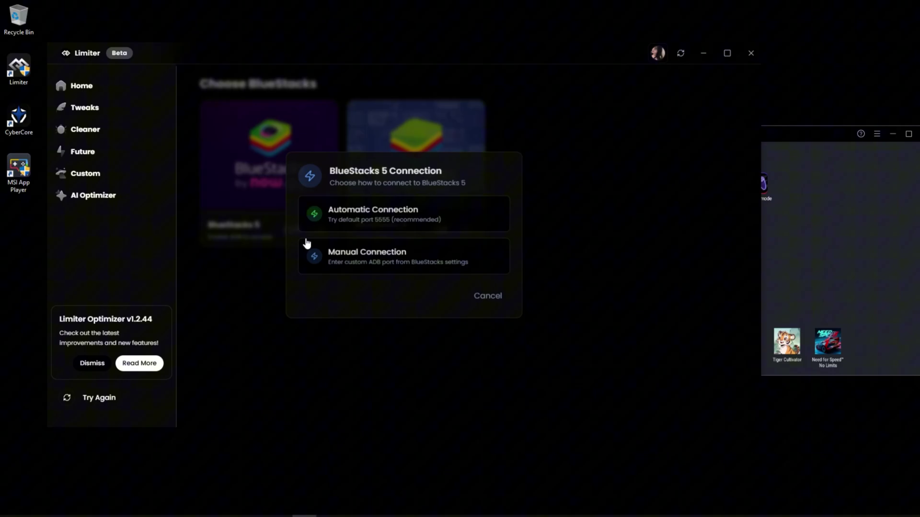
left_click(368, 245)
left_click(501, 332)
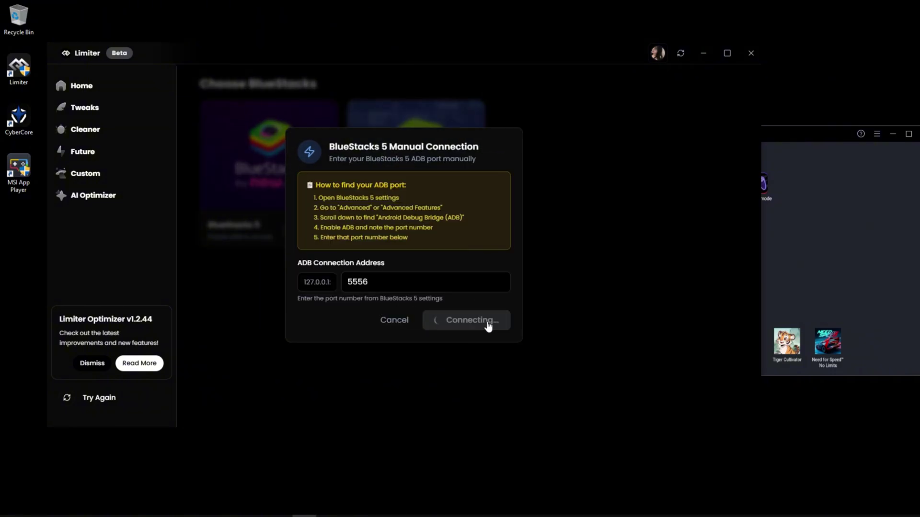
Scroll through the emulator's app list loaded in Limiter.
left_click_drag(435, 52, 416, 42)
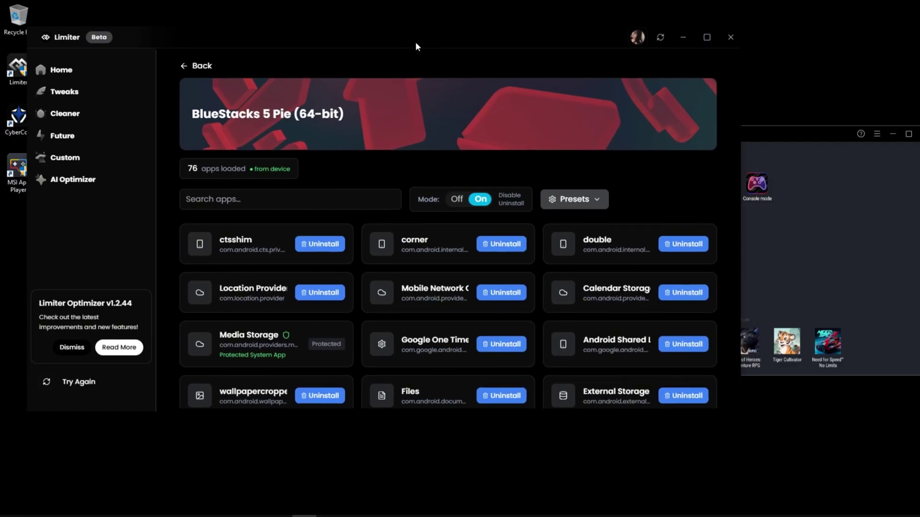
scroll(345, 264, "down", 10)
scroll(367, 266, "up", 10)
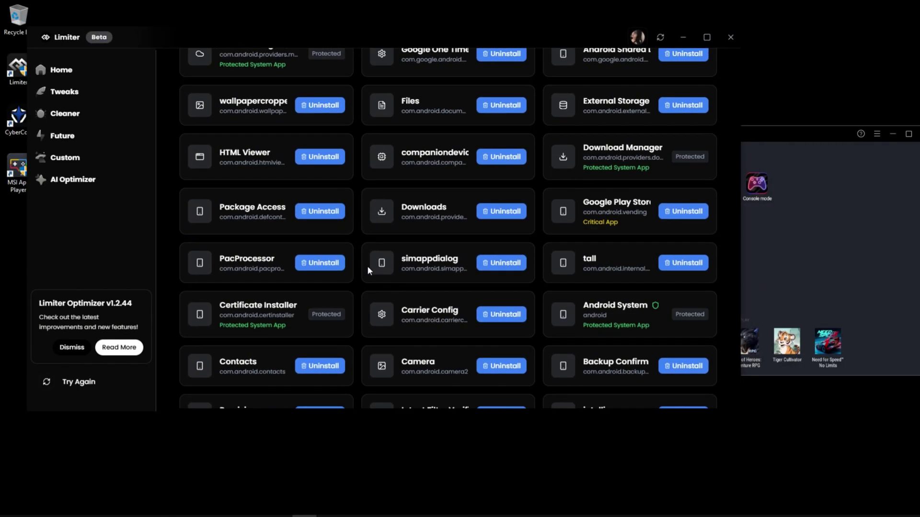
In the emulator, open Settings from System apps and show the All apps list.
left_click(807, 139)
left_click(699, 196)
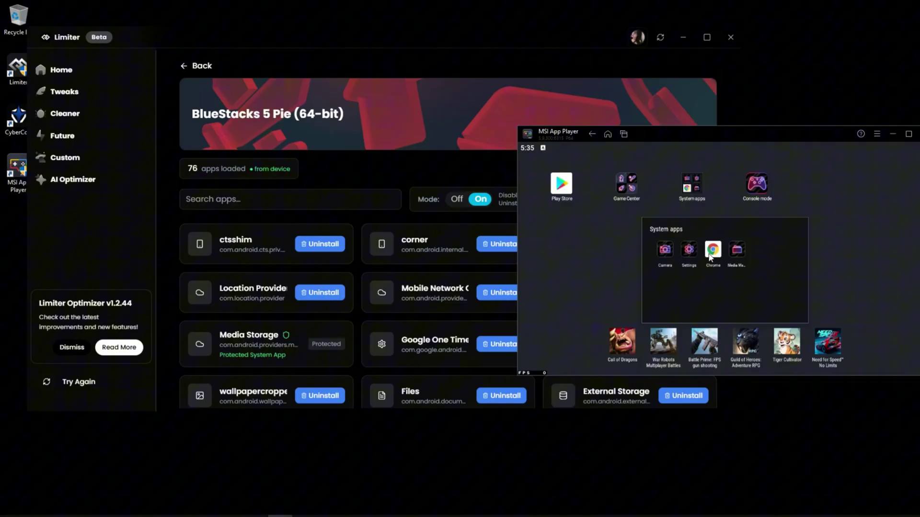
left_click(689, 250)
left_click_drag(672, 134, 676, 95)
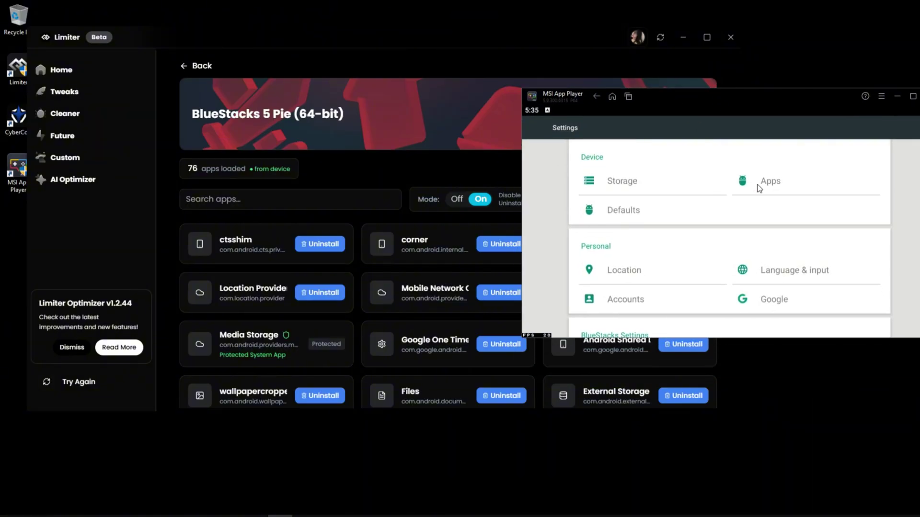
left_click(756, 186)
scroll(688, 240, "down", 10)
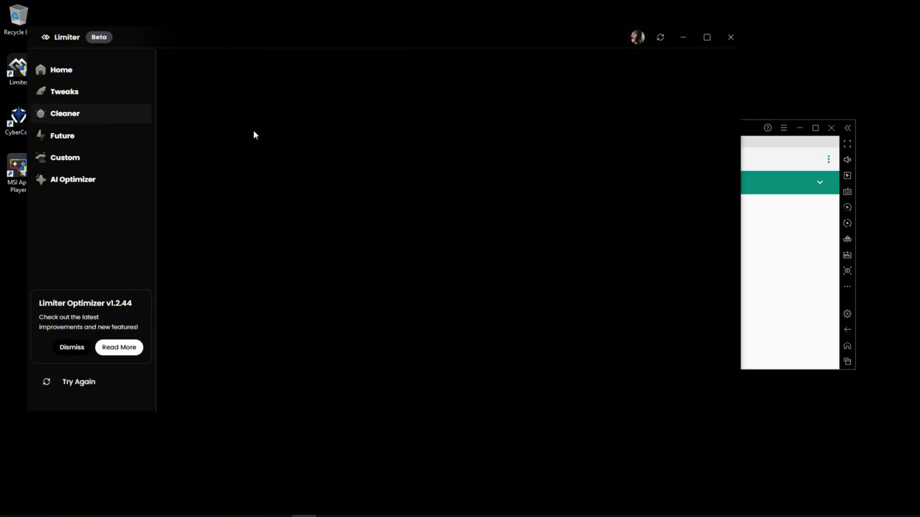
Start Limiter's system cleaner scan, then exit Limiter from its tray icon menu.
left_click(681, 76)
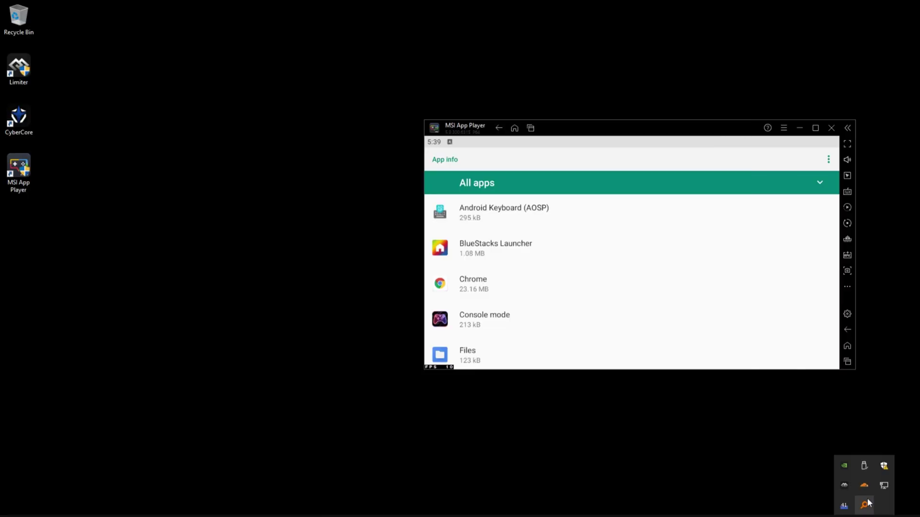
right_click(865, 504)
left_click(857, 472)
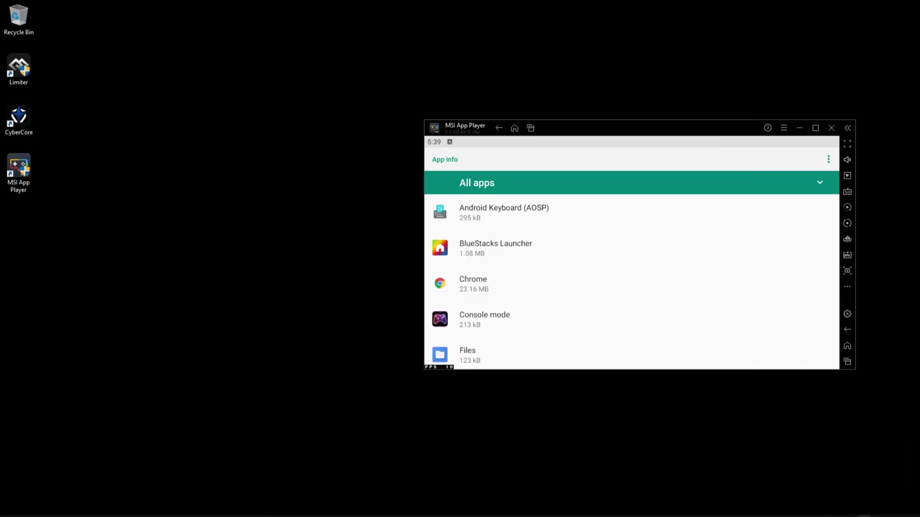
Move the emulator aside, bring CyberCore forward, and open Connect to ADB for MSI App Player 5.
left_click_drag(598, 131, 384, 89)
scroll(442, 268, "down", 3)
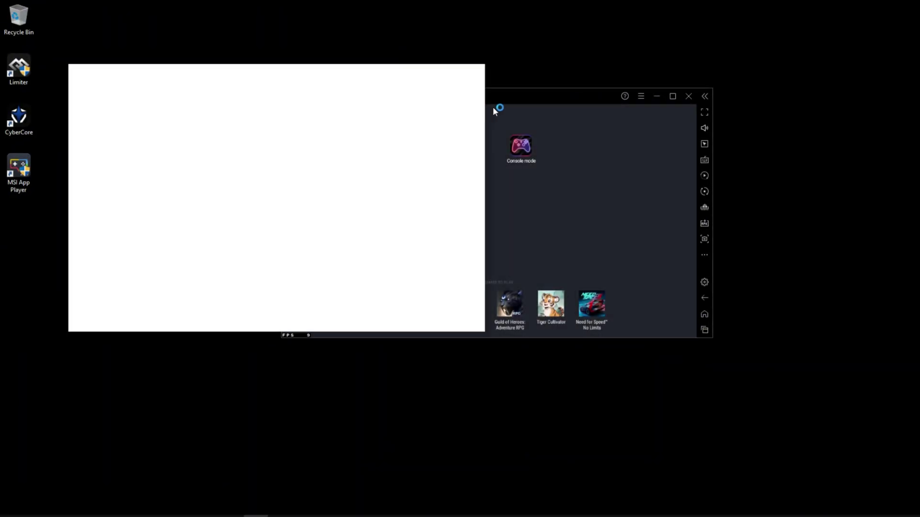
left_click_drag(493, 101, 697, 81)
left_click(213, 149)
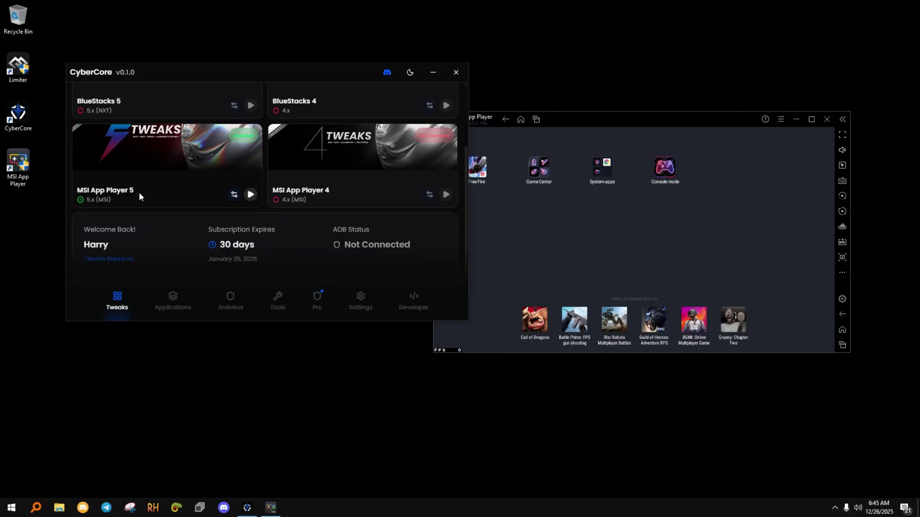
left_click(251, 195)
Confirm the port in the Connect to ADB dialog and connect, giving Connected (5556).
left_click(258, 180)
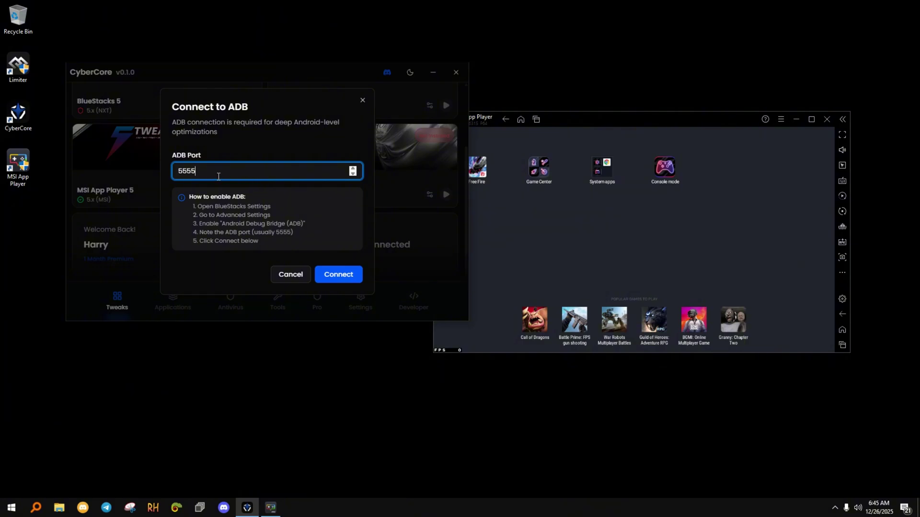
left_click(338, 276)
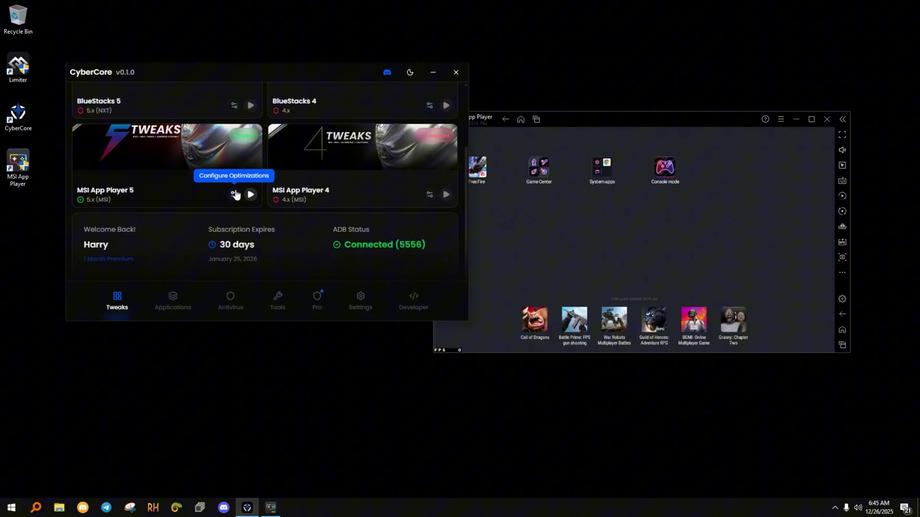
Open Configure Optimizations and turn on Disable All Animations in Layer 3: Deep Android Optimization.
left_click(234, 196)
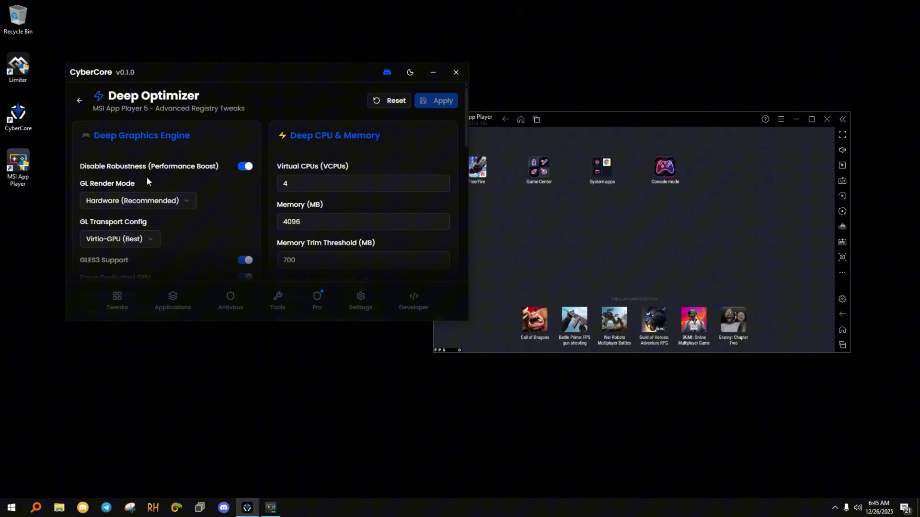
scroll(147, 180, "down", 8)
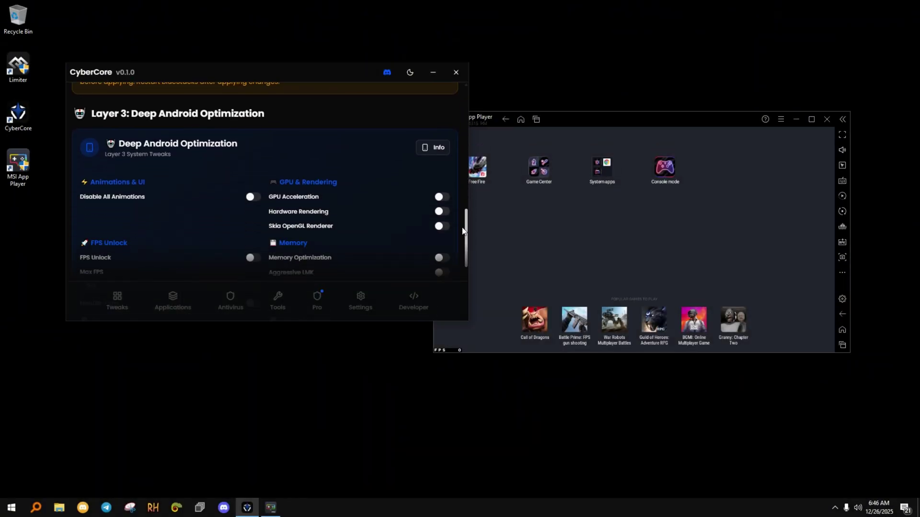
scroll(304, 205, "up", 1)
scroll(305, 199, "down", 3)
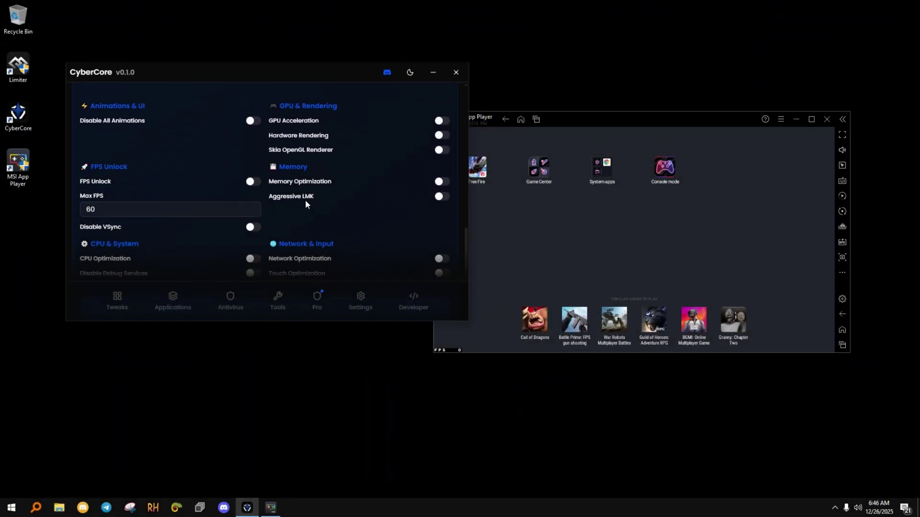
left_click(254, 121)
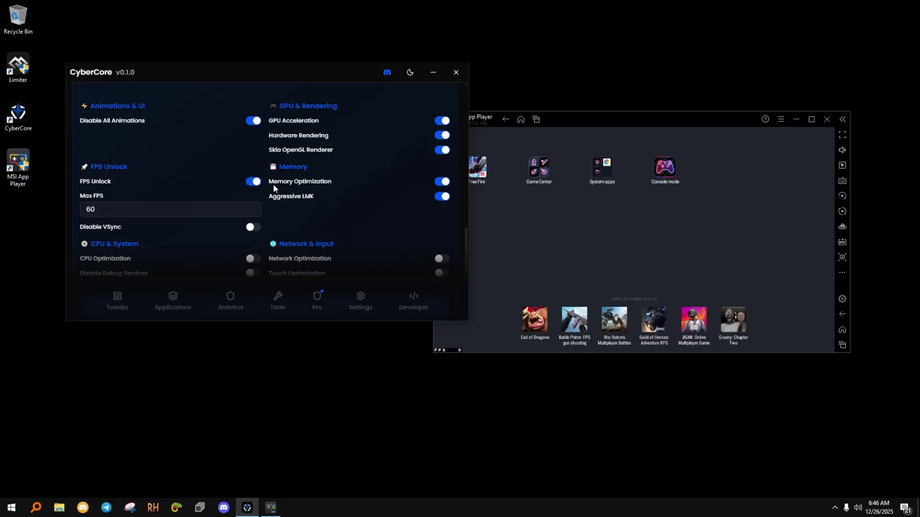
scroll(259, 172, "down", 2)
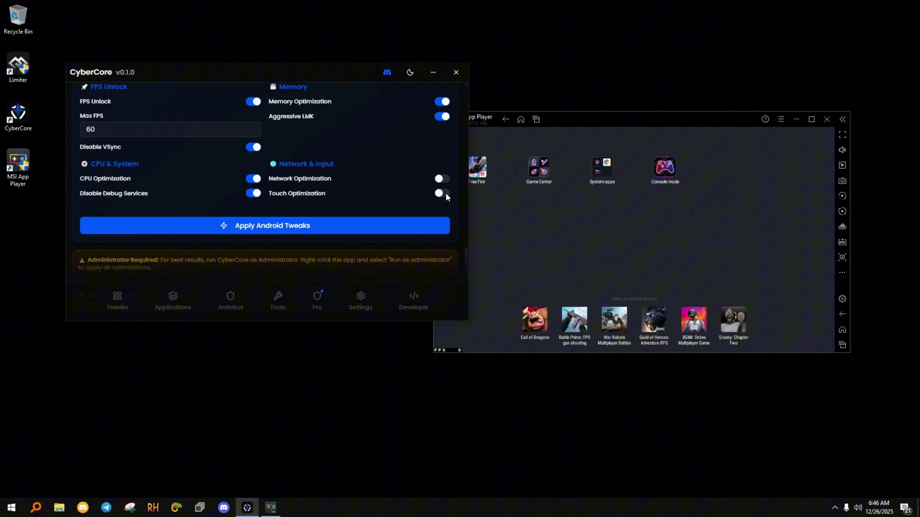
Apply the Android tweaks, confirm the warning, and review the 29 applied optimizations.
left_click(350, 229)
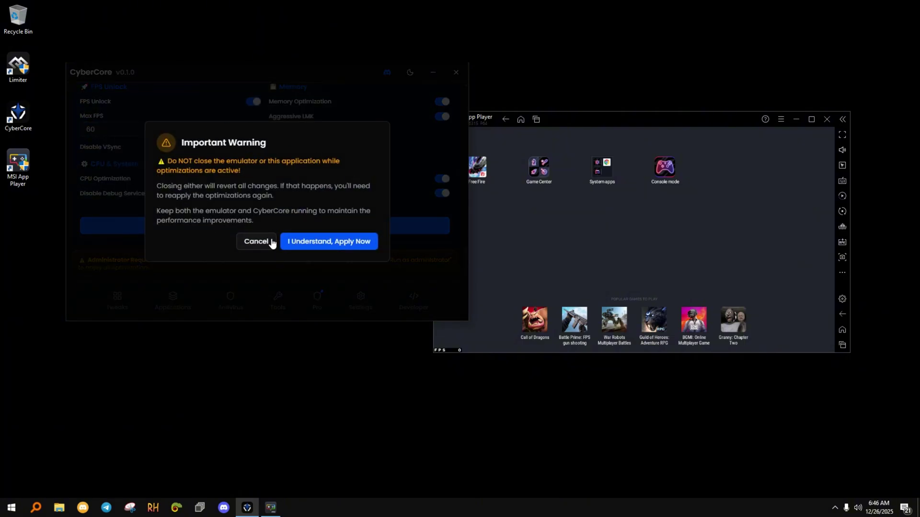
left_click(330, 246)
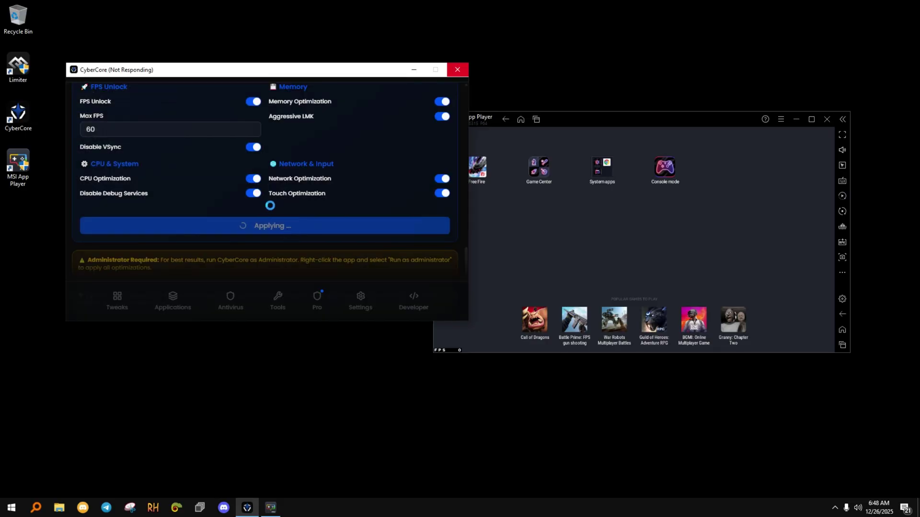
scroll(248, 191, "down", 2)
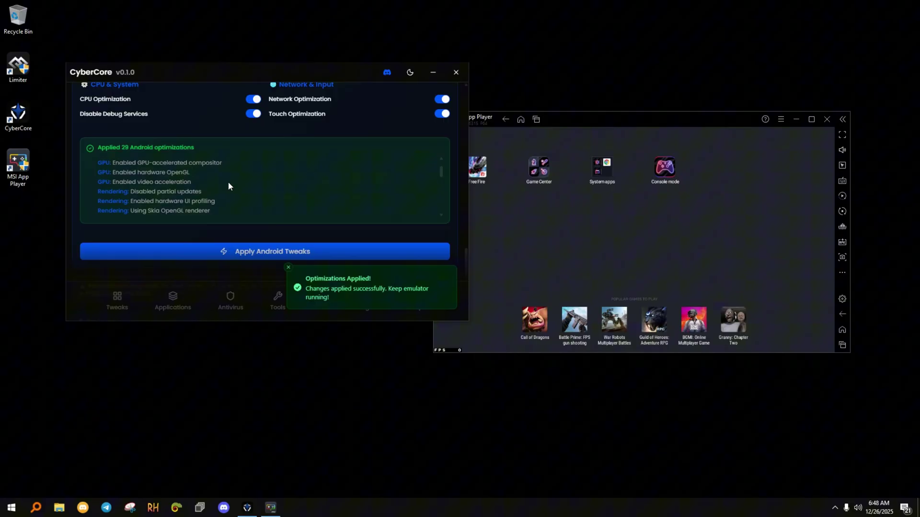
scroll(196, 179, "down", 5)
scroll(191, 171, "up", 3)
scroll(194, 192, "down", 3)
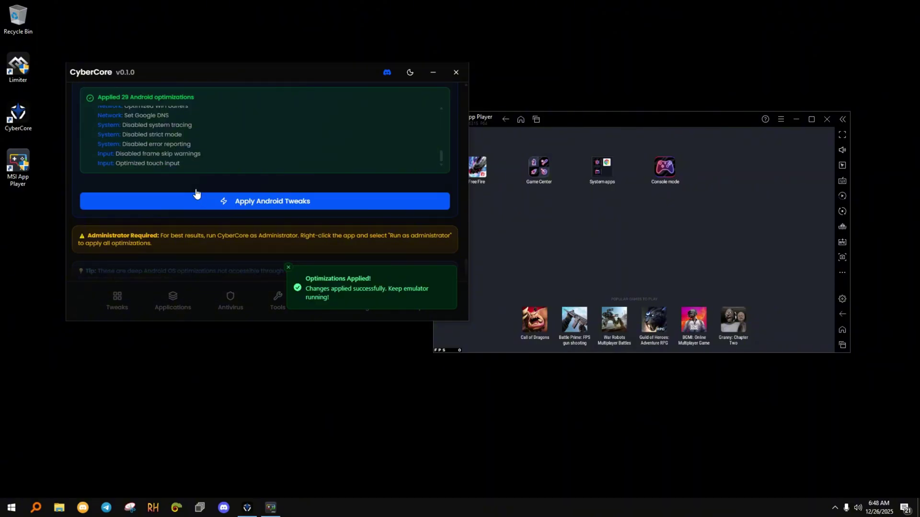
scroll(157, 163, "up", 2)
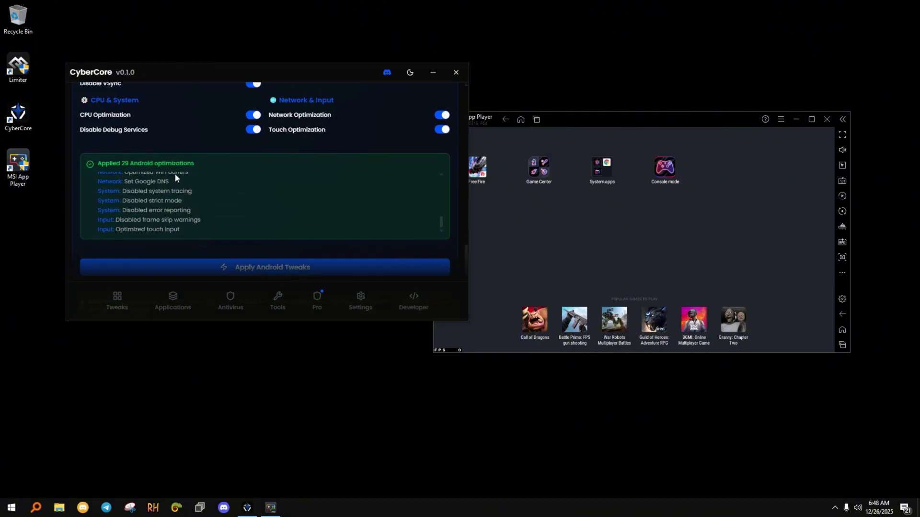
scroll(168, 197, "up", 5)
scroll(167, 200, "up", 5)
scroll(201, 201, "down", 6)
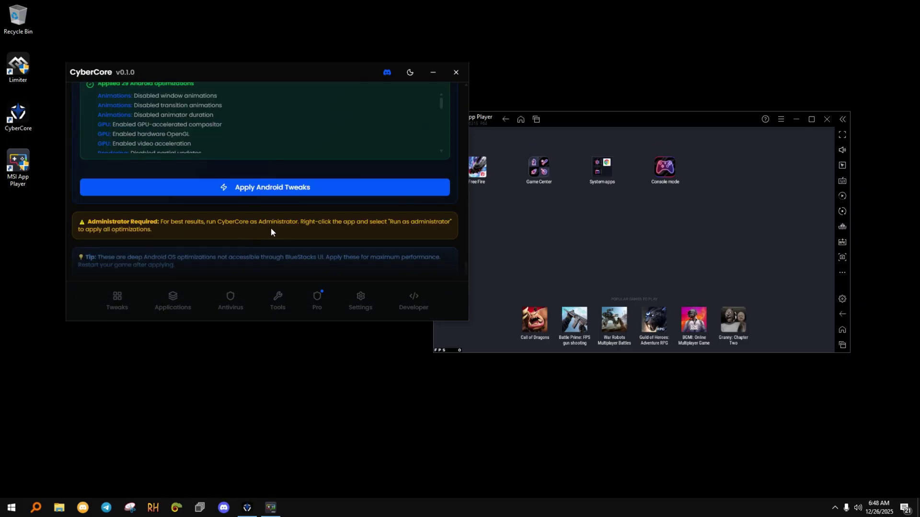
scroll(271, 232, "up", 10)
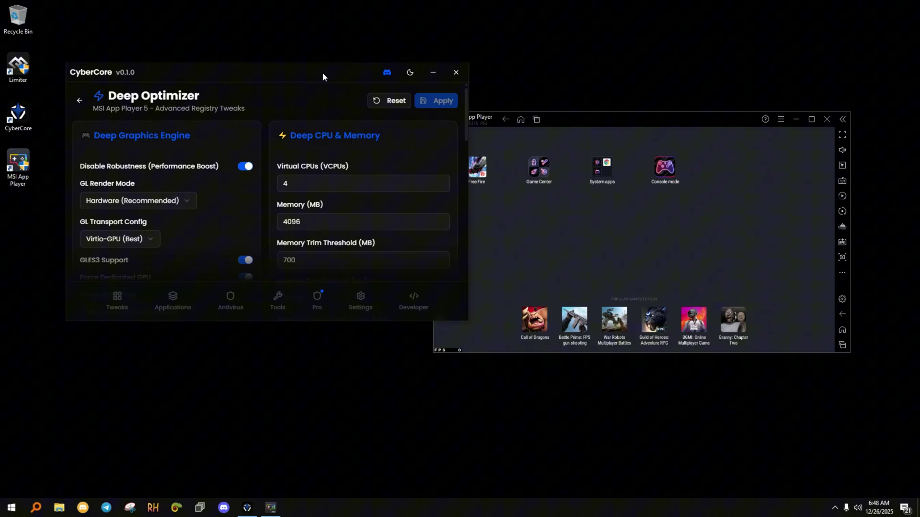
Return to the Tweaks page, close CyberCore, and show the hidden tray icons.
mouse_move(322, 76)
left_mouse_down()
mouse_move(341, 68)
mouse_move(327, 68)
left_mouse_up()
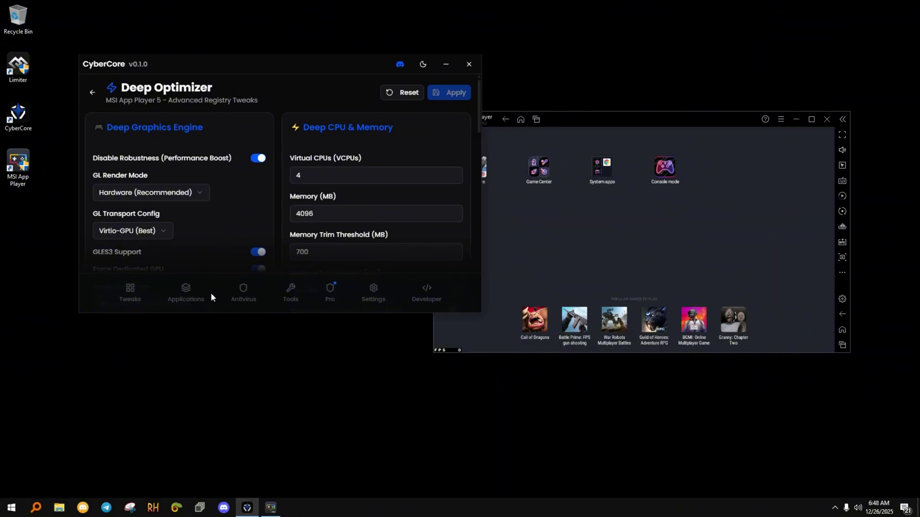
left_click(188, 296)
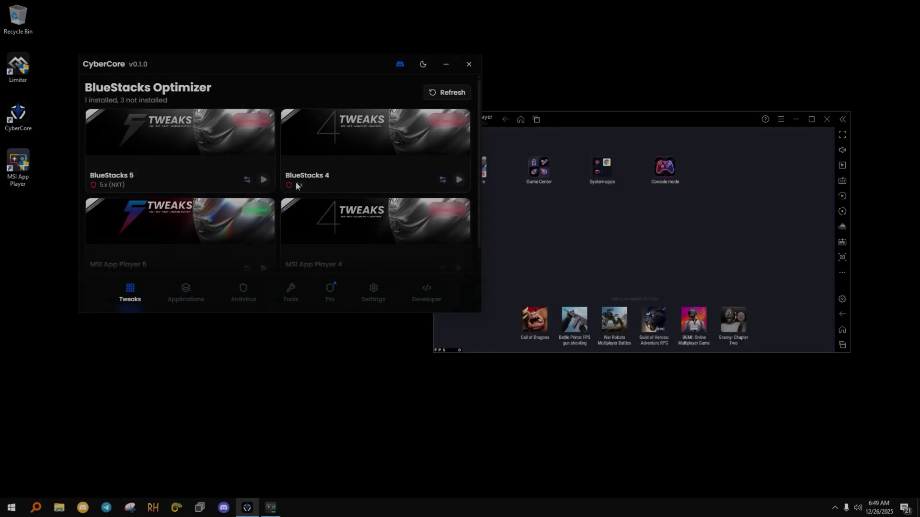
scroll(326, 201, "down", 2)
scroll(407, 201, "up", 2)
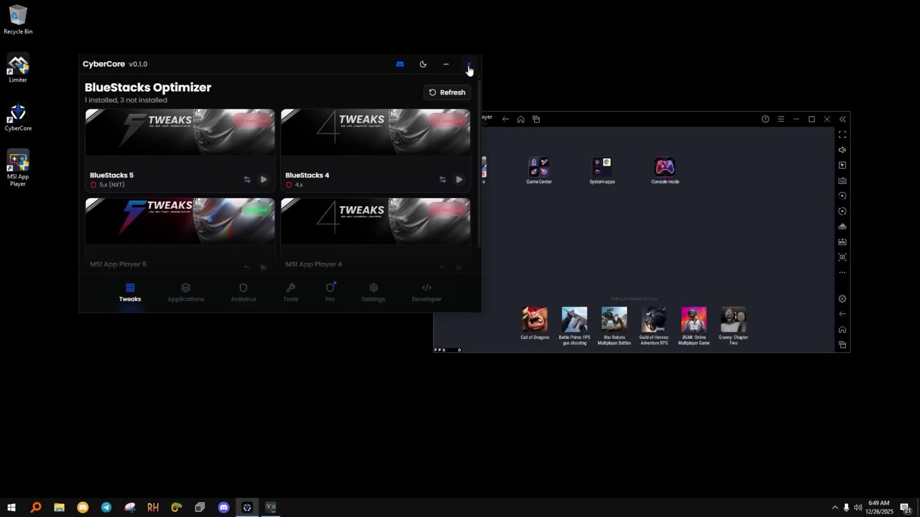
left_click(469, 67)
left_click(835, 507)
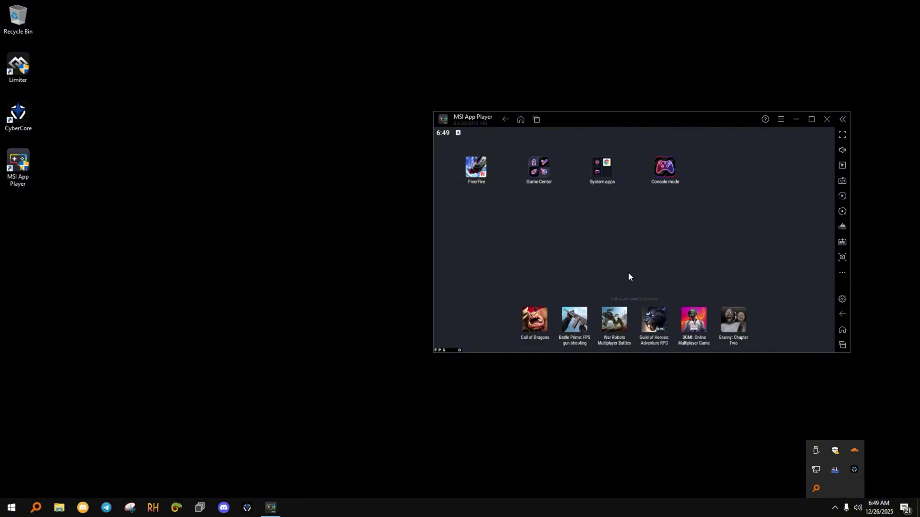
Reposition the emulator window up and left, then refresh the desktop.
left_click_drag(663, 122, 452, 107)
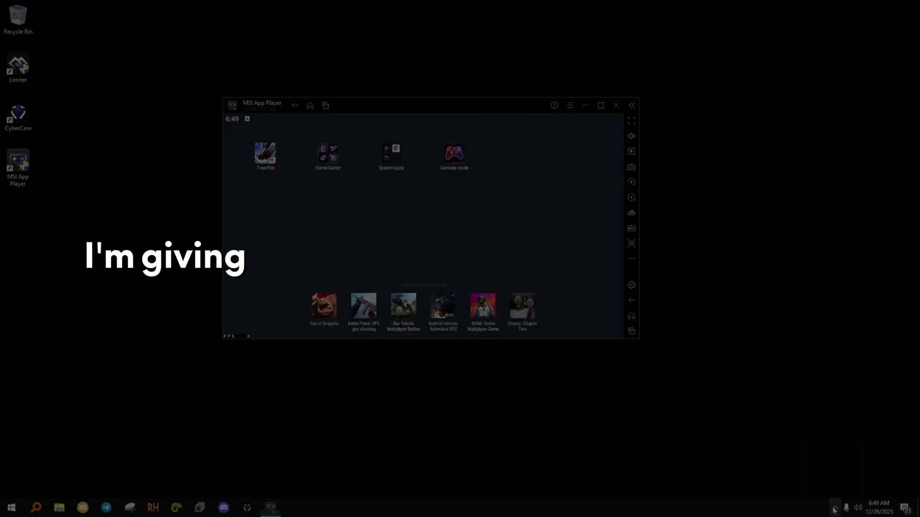
left_click_drag(402, 106, 415, 80)
left_click(314, 134)
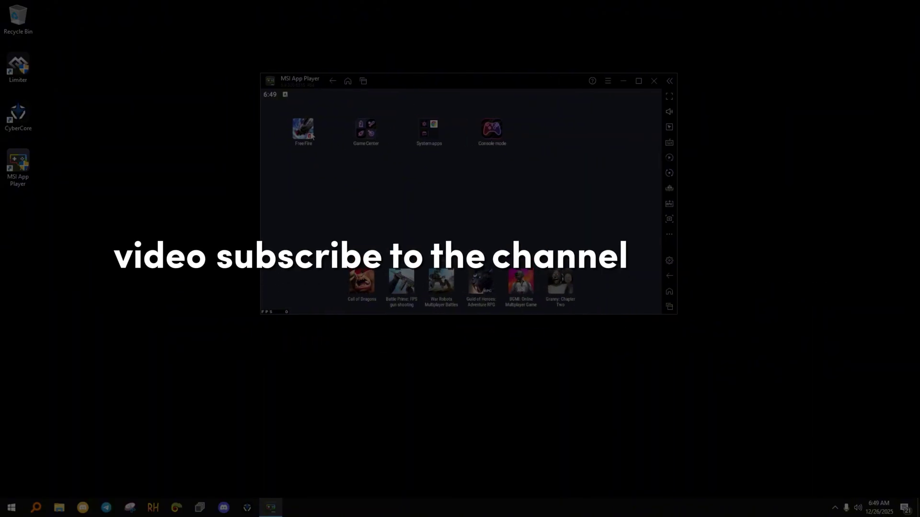
left_click_drag(430, 80, 374, 81)
right_click(375, 56)
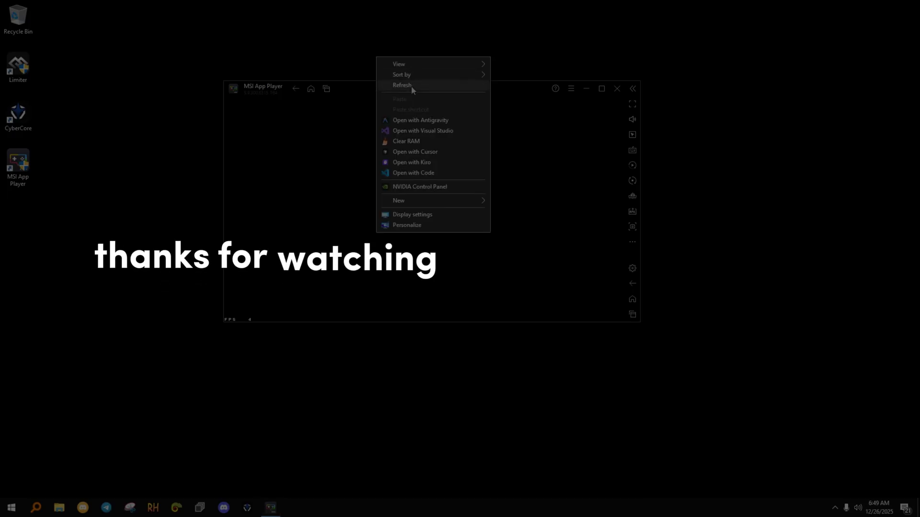
left_click(411, 85)
Open the emulator's Settings and scroll Performance to High Performance mode at 90 FPS.
left_click(571, 88)
left_click(542, 106)
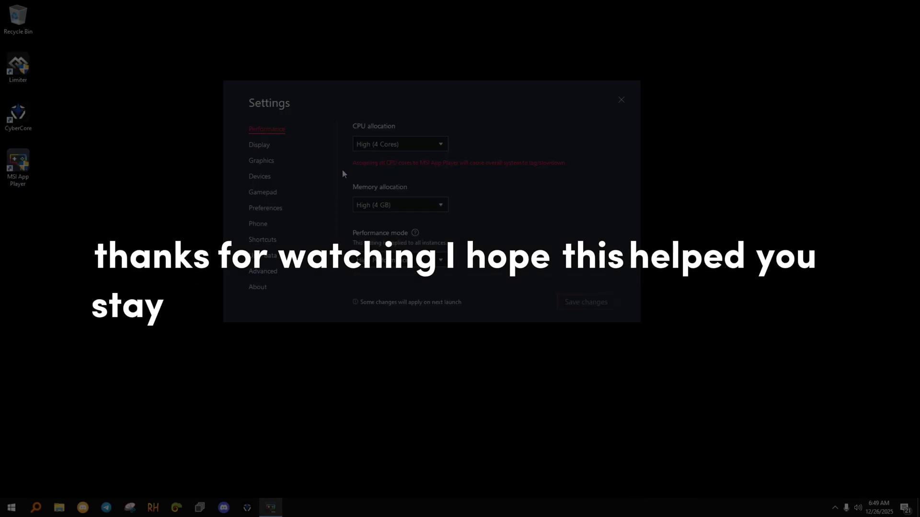
scroll(527, 204, "down", 3)
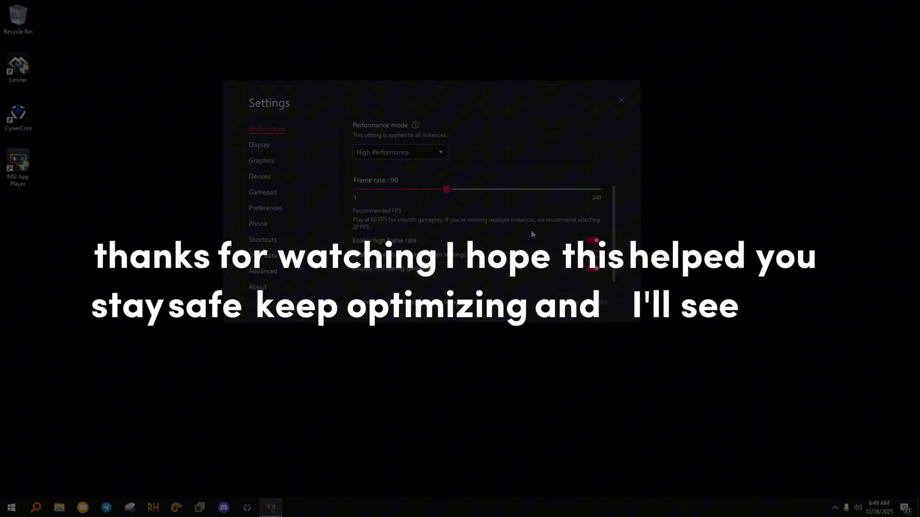